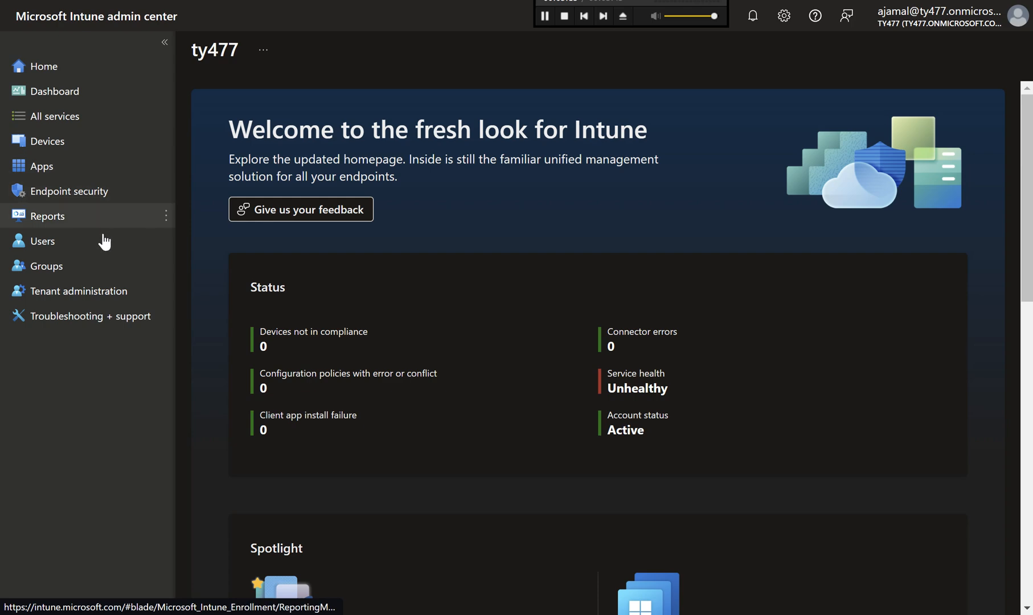
Open the Windows enrollment notifications for devices and start creating a new notification
left_click(92, 142)
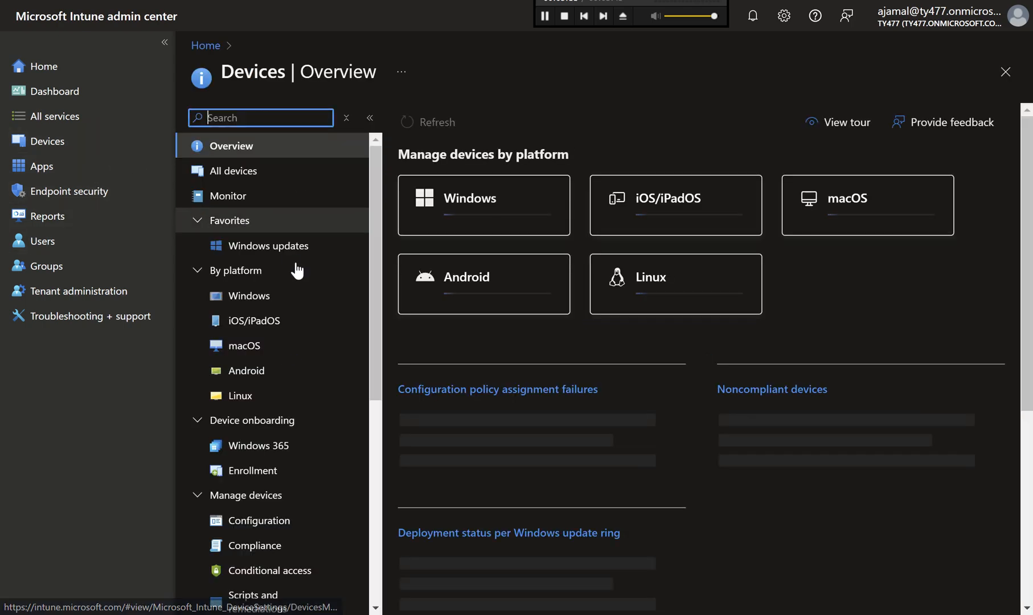
left_click(306, 471)
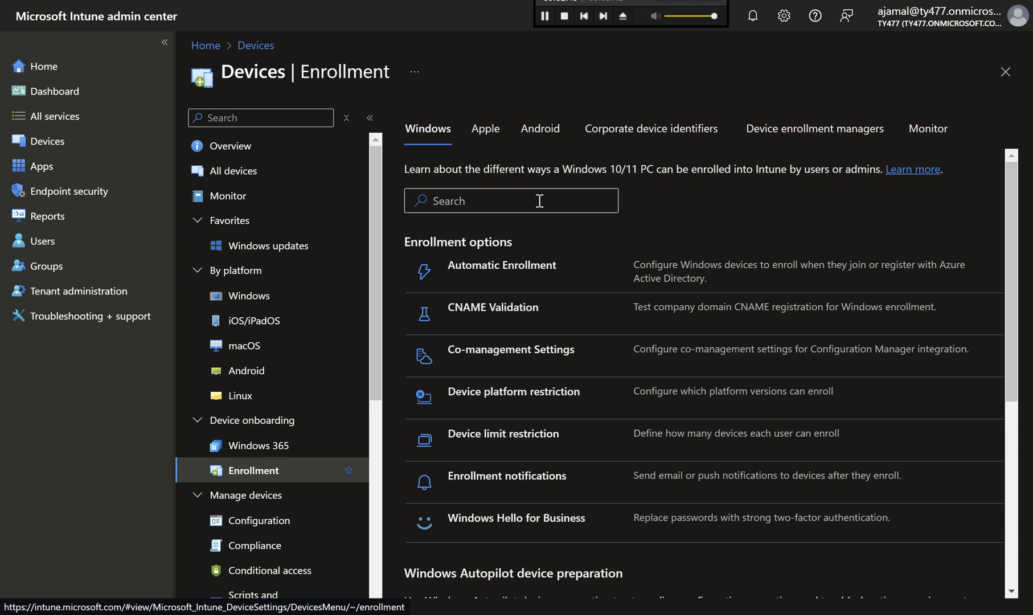
left_click(507, 479)
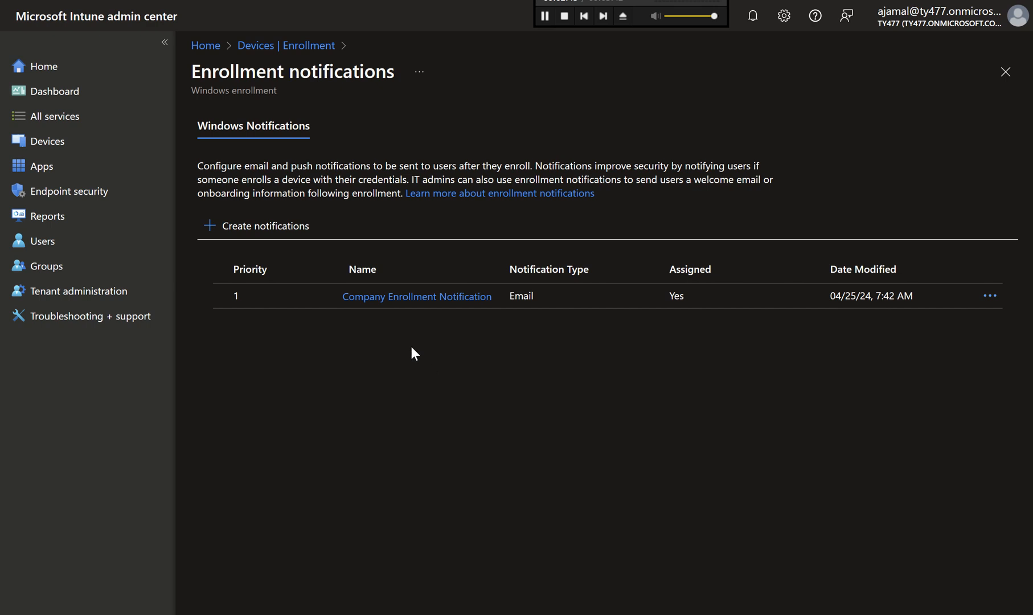
left_click(266, 245)
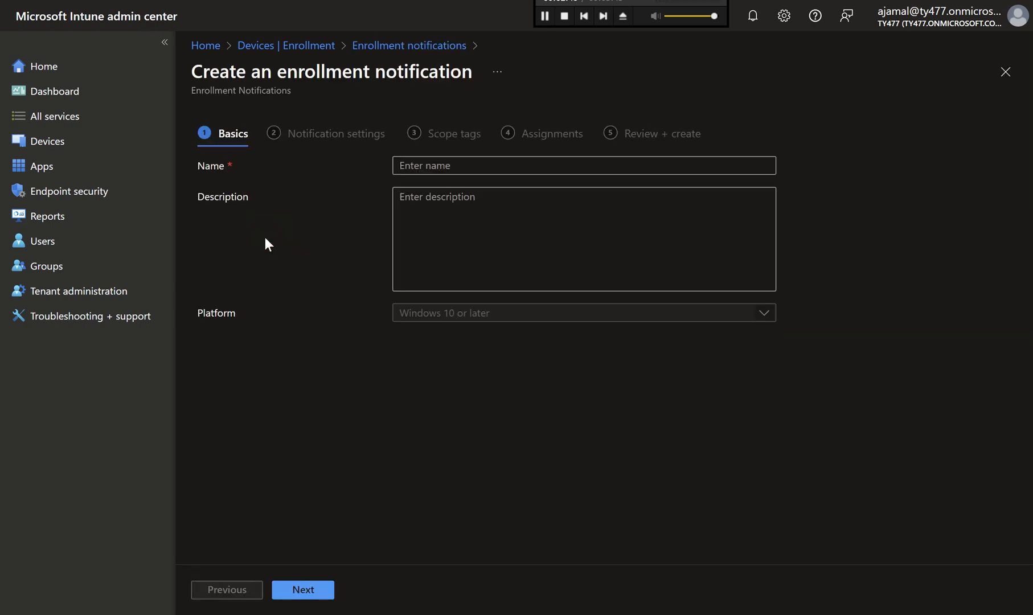
Name the enrollment notification "Windows Enrollment", leave its description empty and continue to the notification settings
left_click(429, 170)
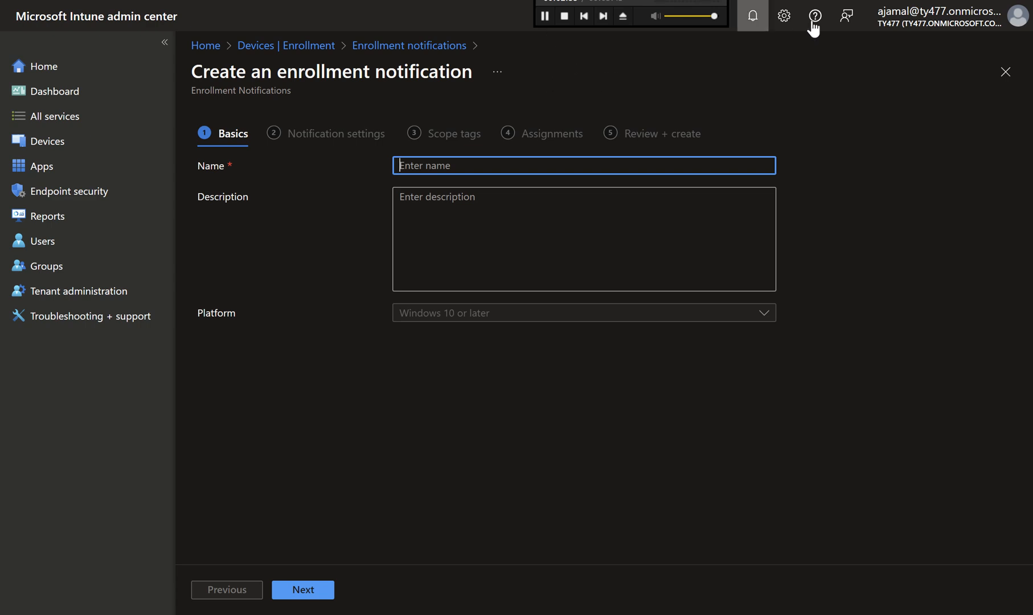
type("Windows Enrollment")
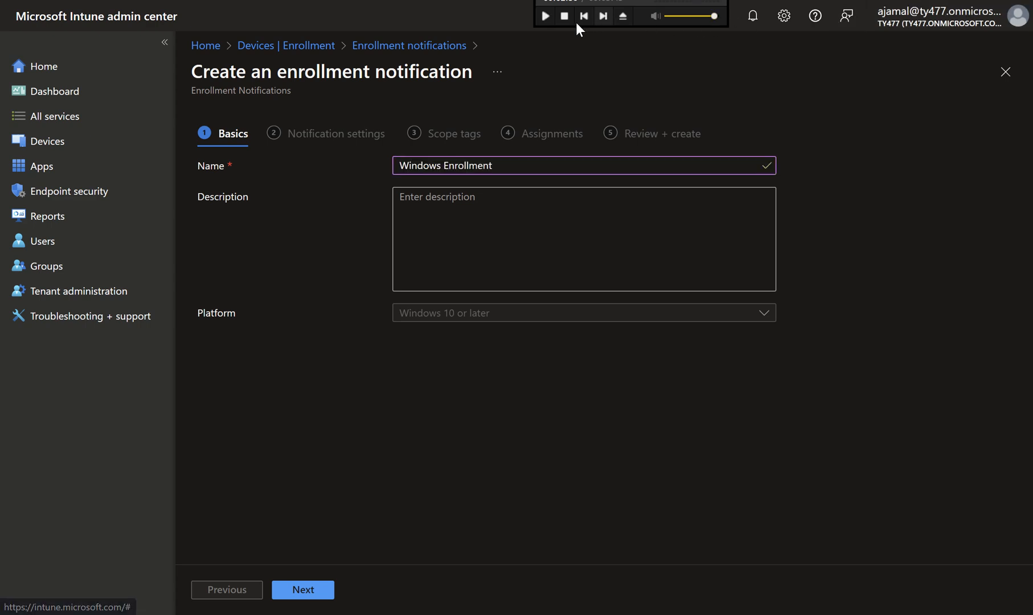
left_click(544, 17)
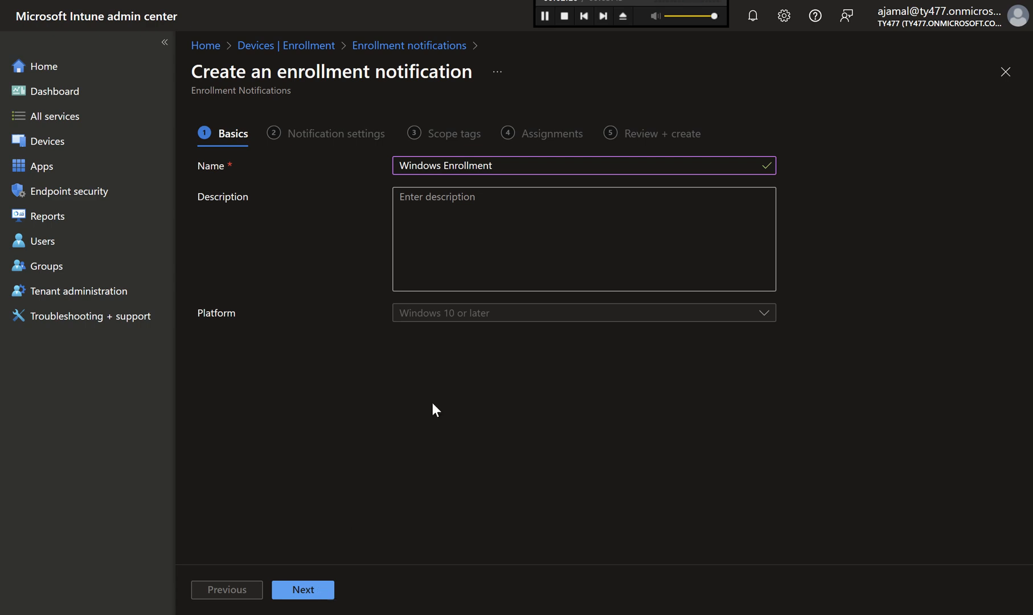
left_click(467, 204)
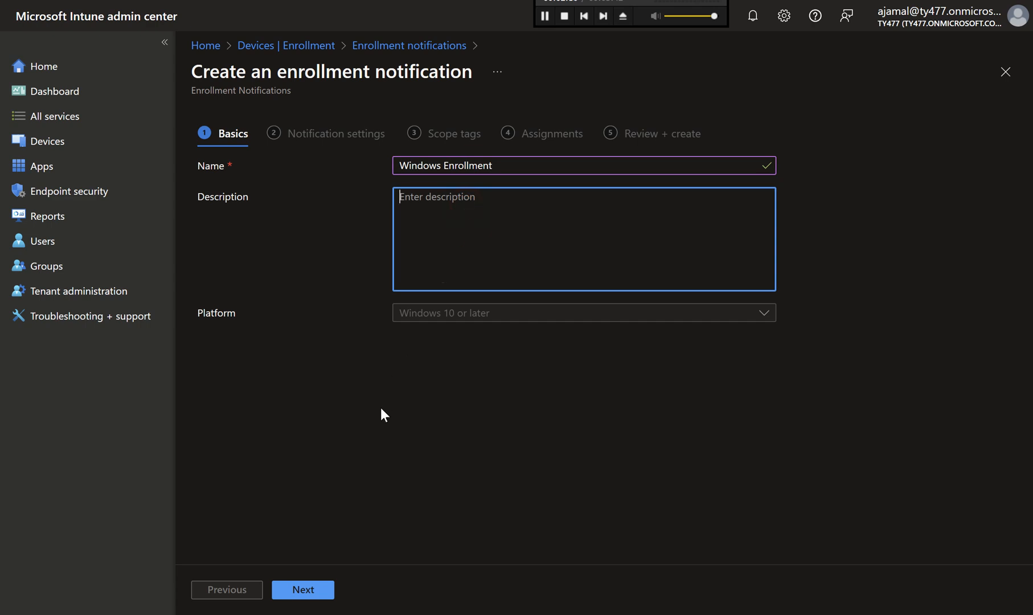
left_click(320, 589)
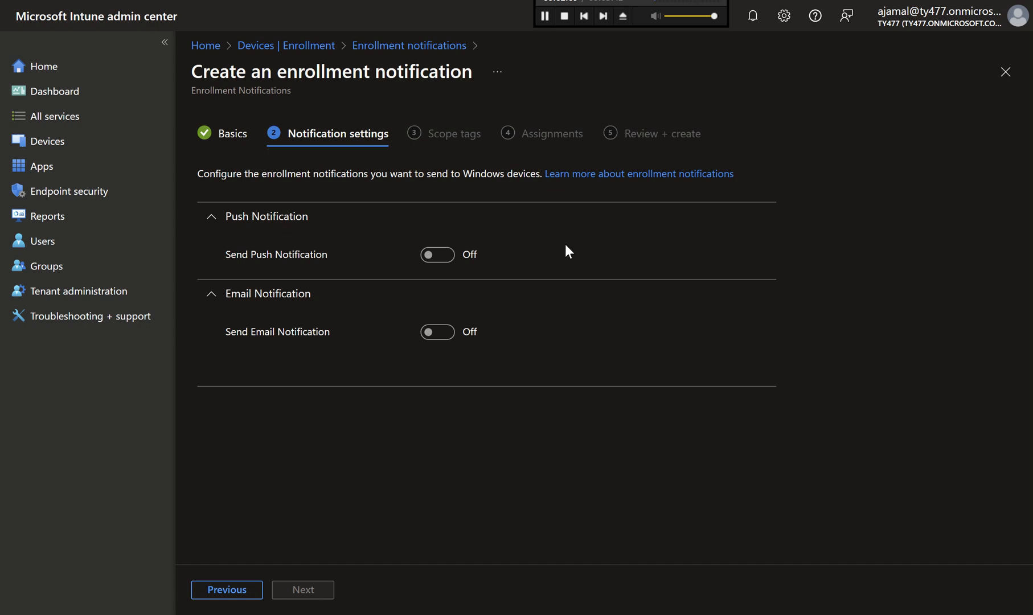
Enable the push notification with subject "Device Enrollment Complete" and a message stating successful enrollment, secure access to corporate resources and the IT Support e-mail
left_click(439, 258)
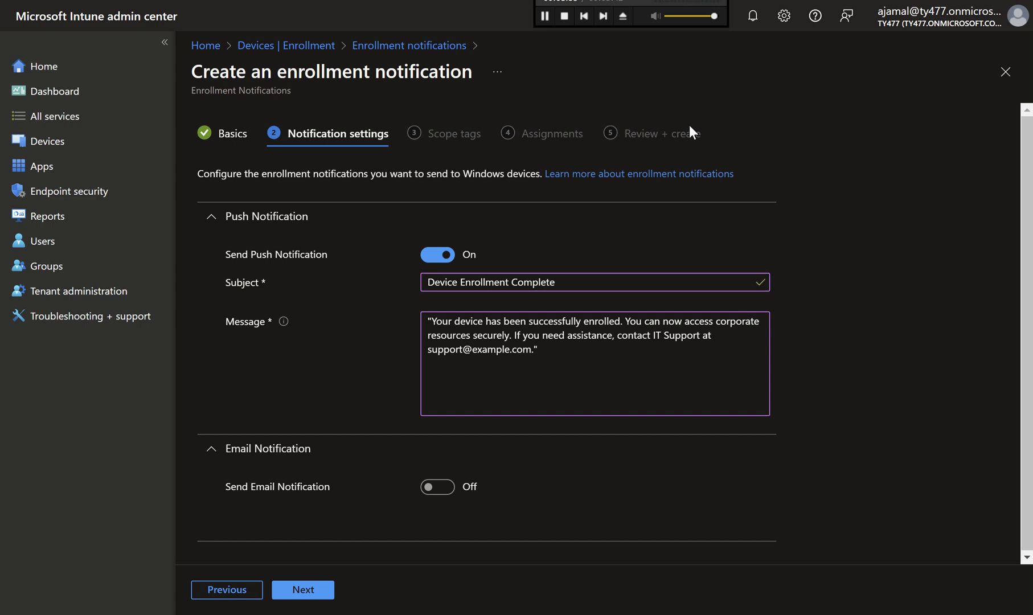
left_click(538, 349)
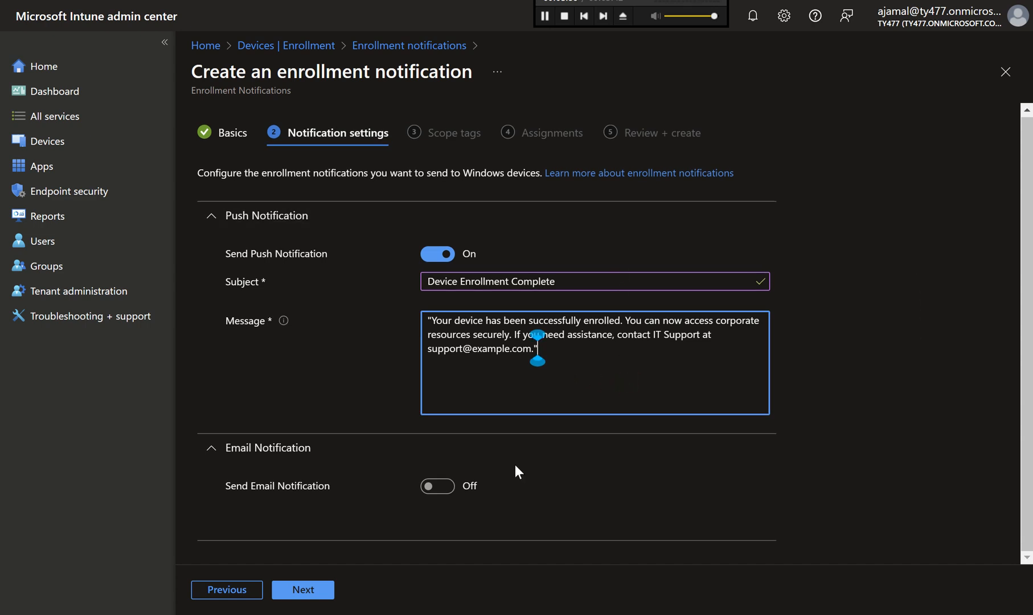
Enable the email notification to examine its subject, message, header and footer options, and switch it off again
left_click(450, 486)
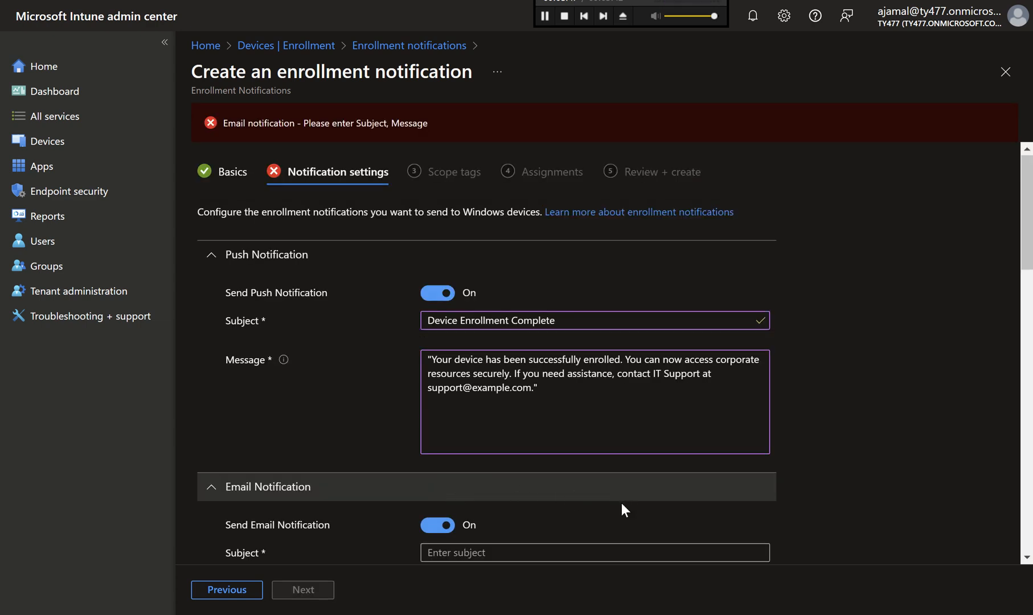
left_click(436, 525)
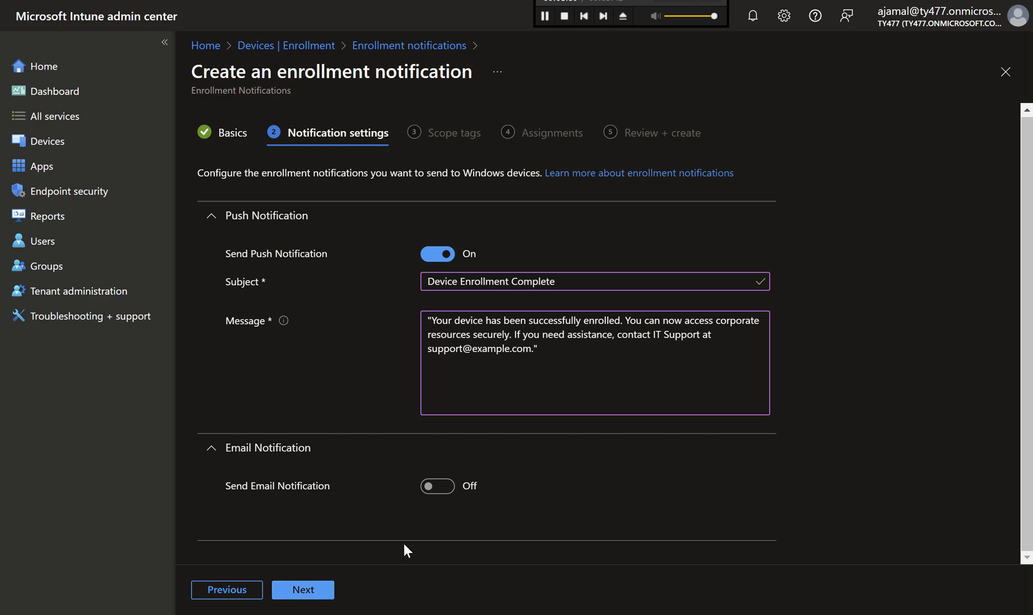
left_click(442, 489)
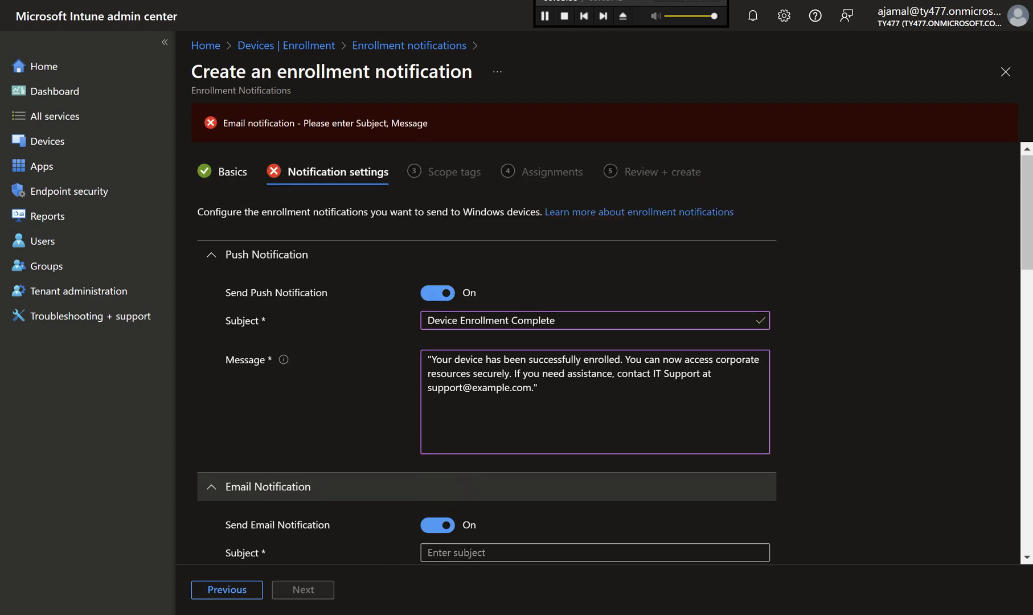
scroll(448, 498, "down", 5)
scroll(448, 499, "down", 8)
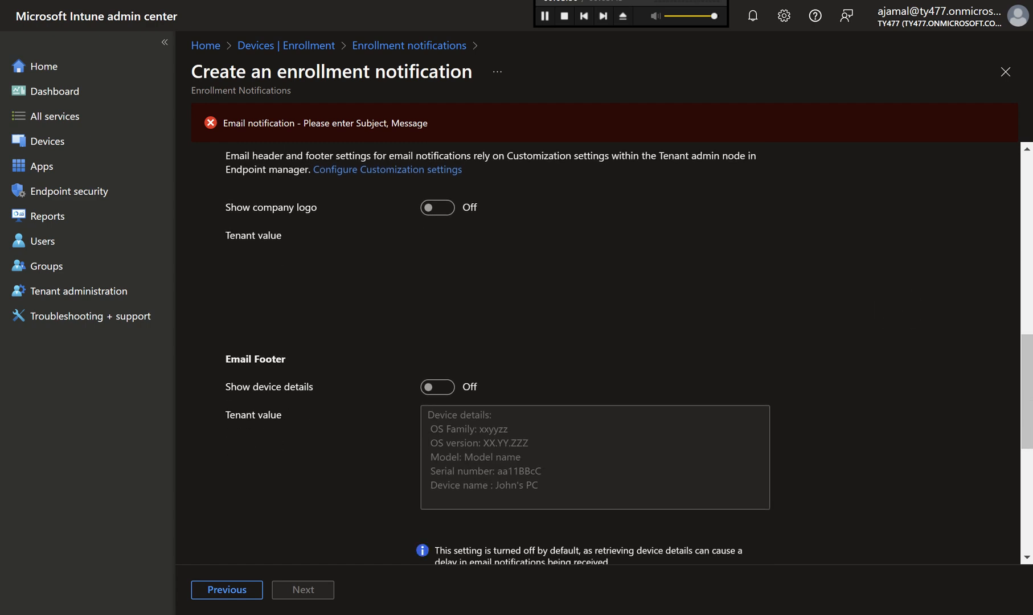
scroll(448, 499, "down", 4)
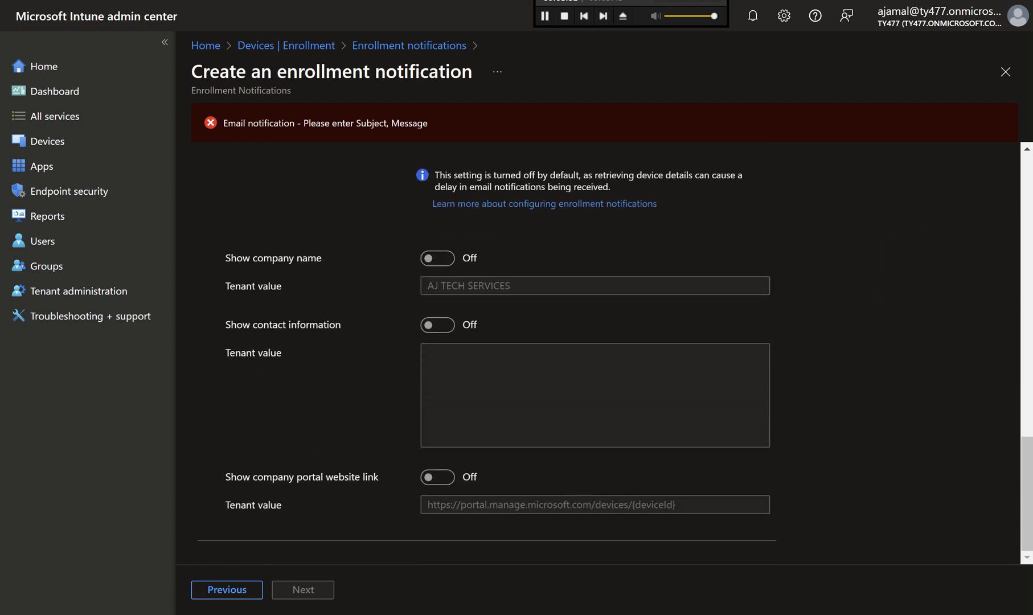
scroll(604, 353, "up", 12)
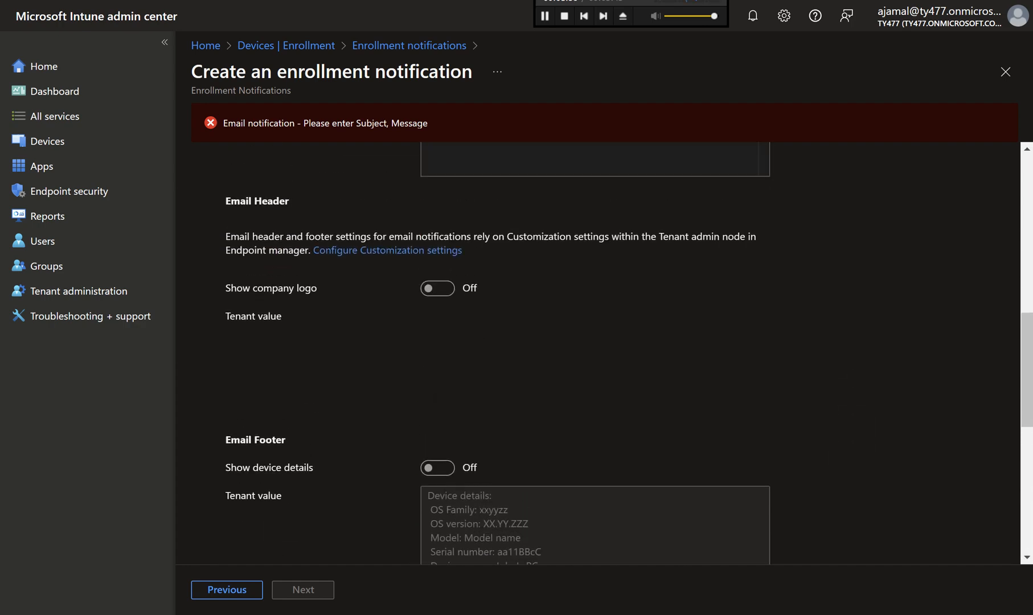
scroll(604, 354, "up", 2)
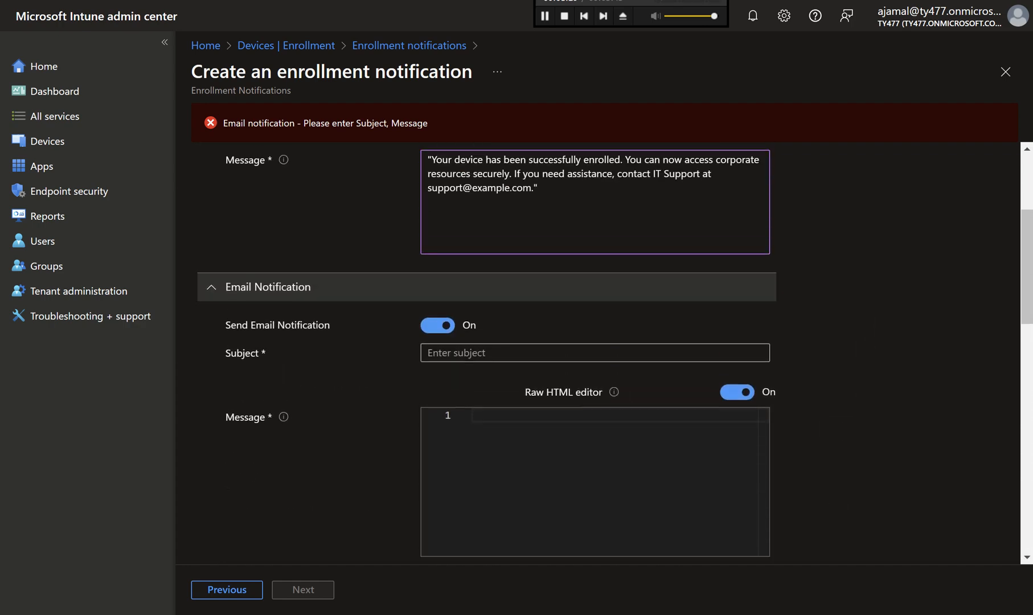
scroll(604, 353, "down", 10)
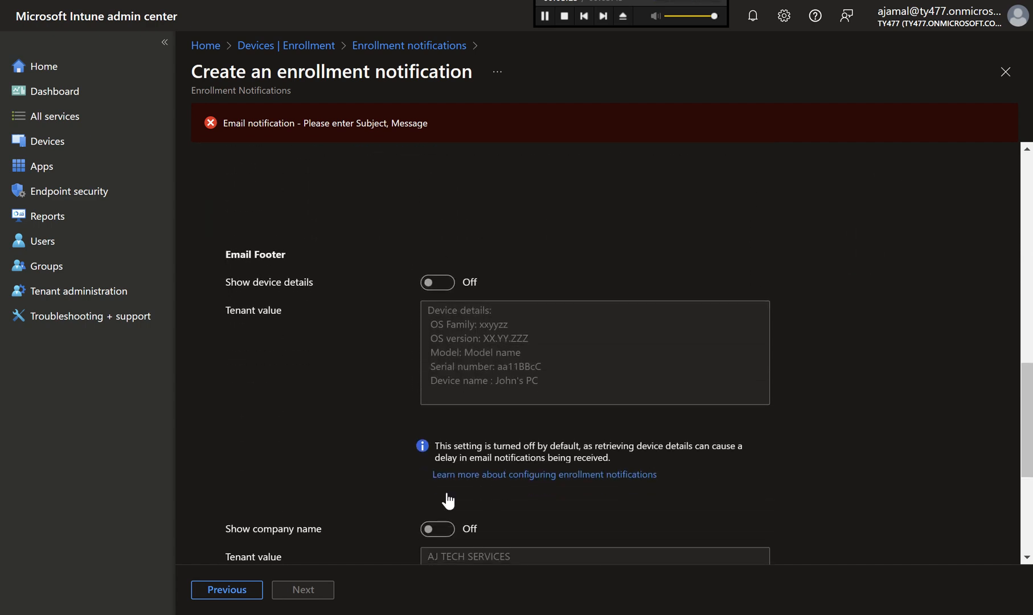
scroll(448, 502, "up", 12)
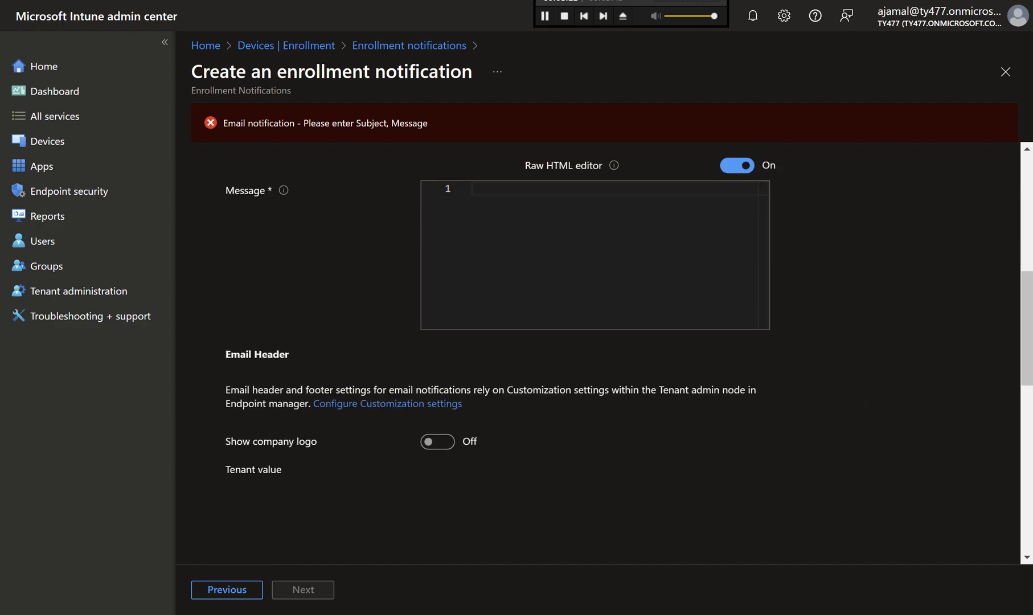
scroll(615, 353, "up", 3)
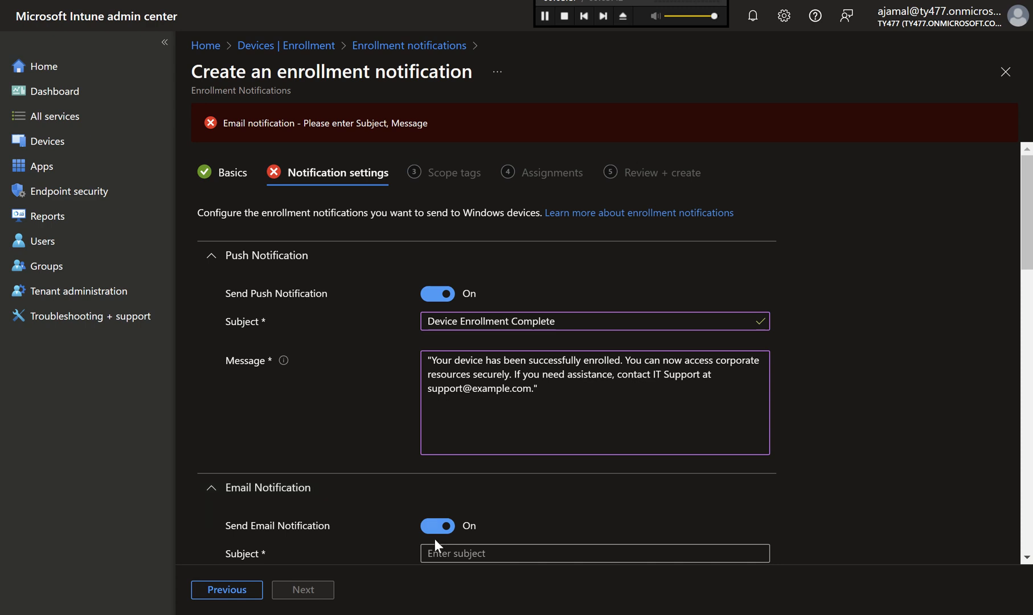
left_click(437, 525)
Assign the notification to all users with the Default scope tag and create it
left_click(320, 599)
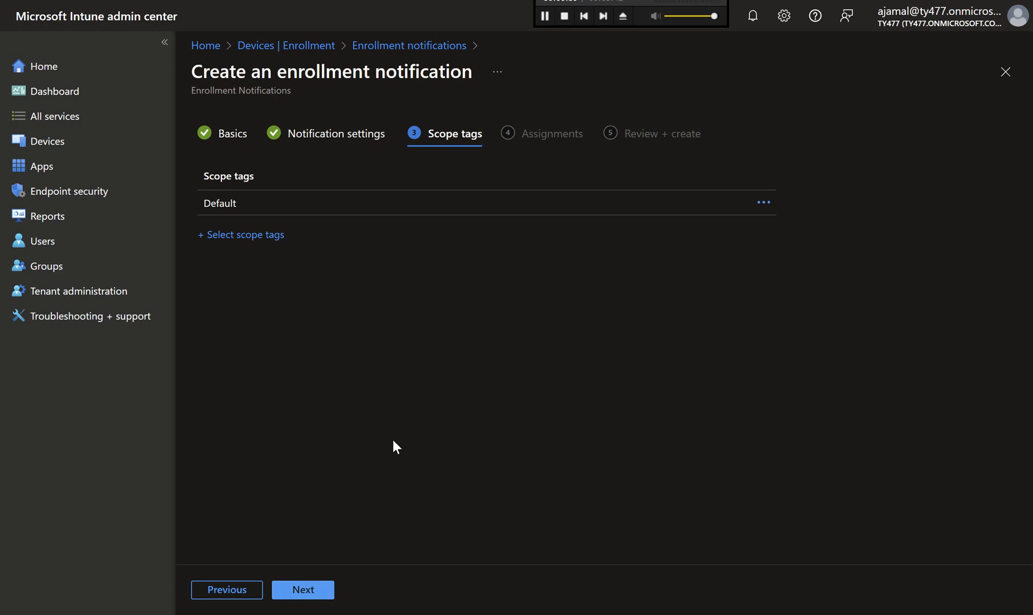
left_click(324, 592)
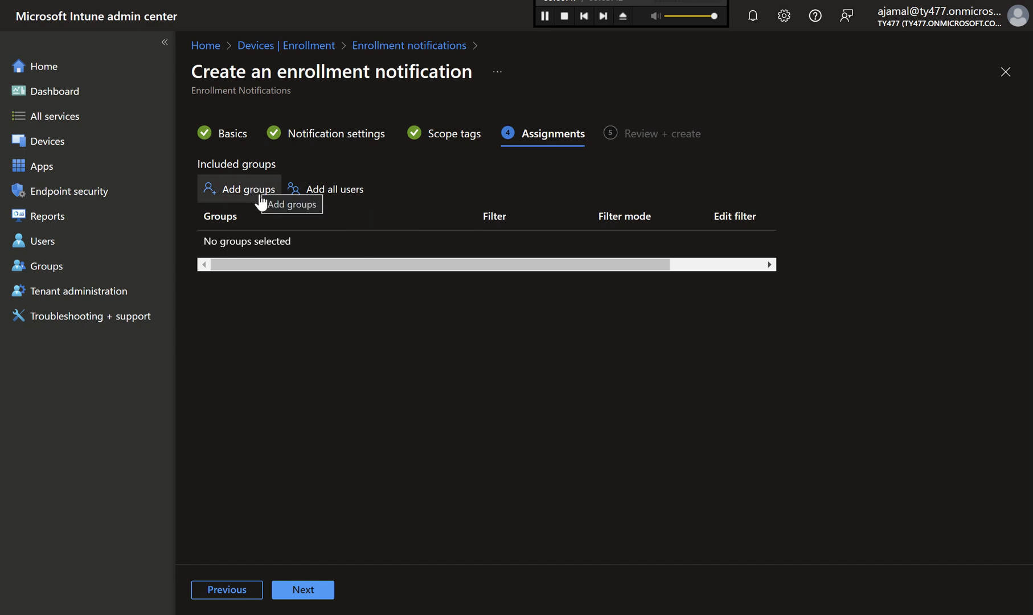
left_click(340, 193)
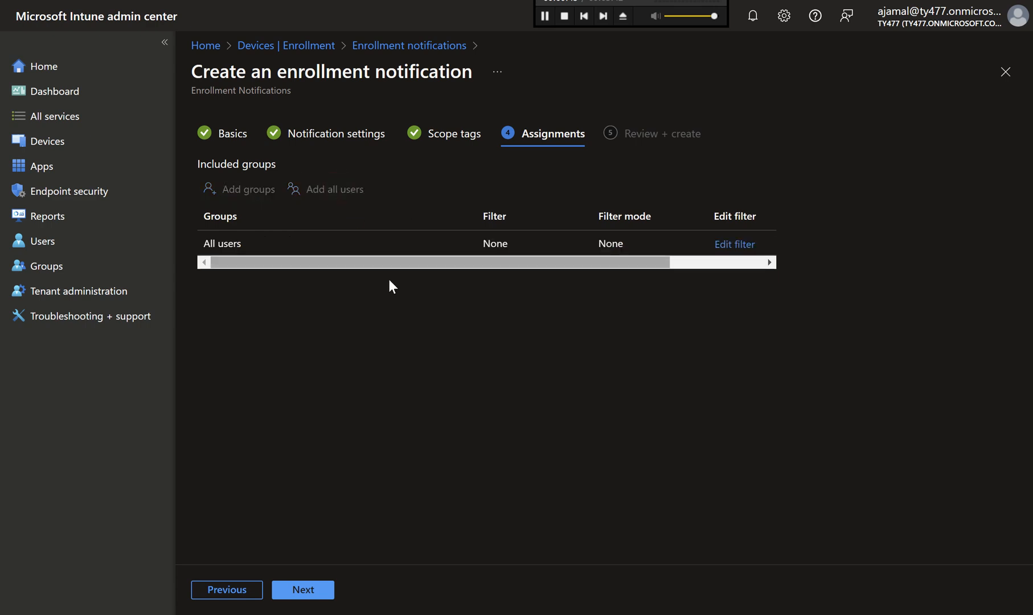
left_click(307, 591)
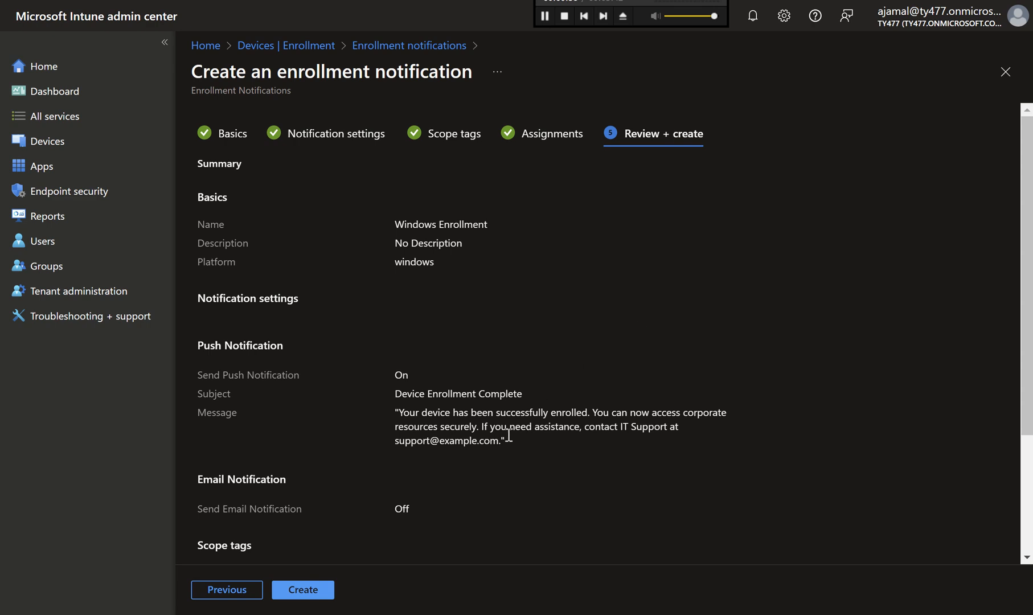
left_click(312, 590)
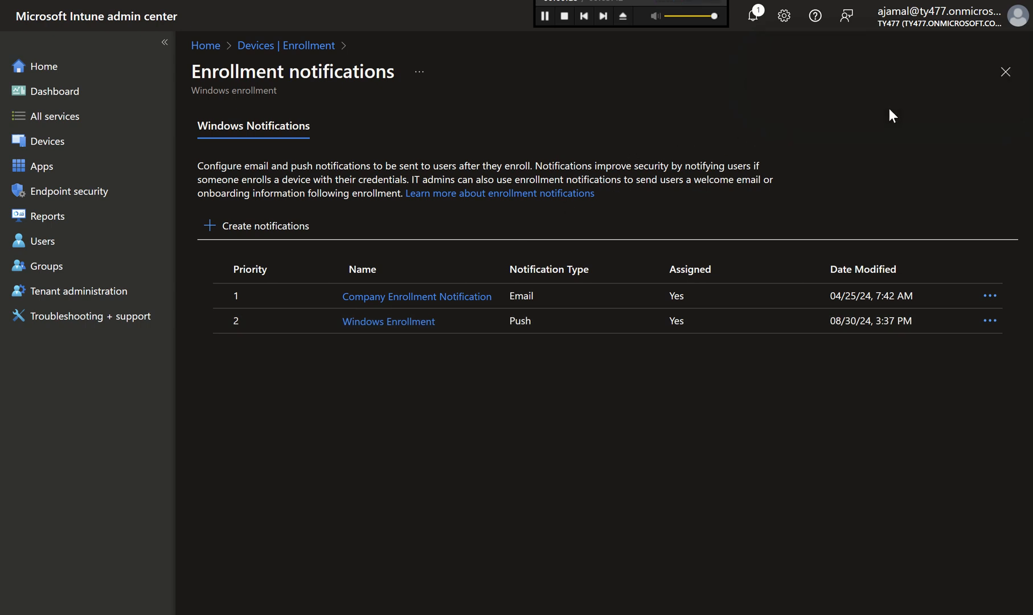
Open the Windows Enrollment notification and review its properties, including settings, scope tags and assignments
left_click(431, 322)
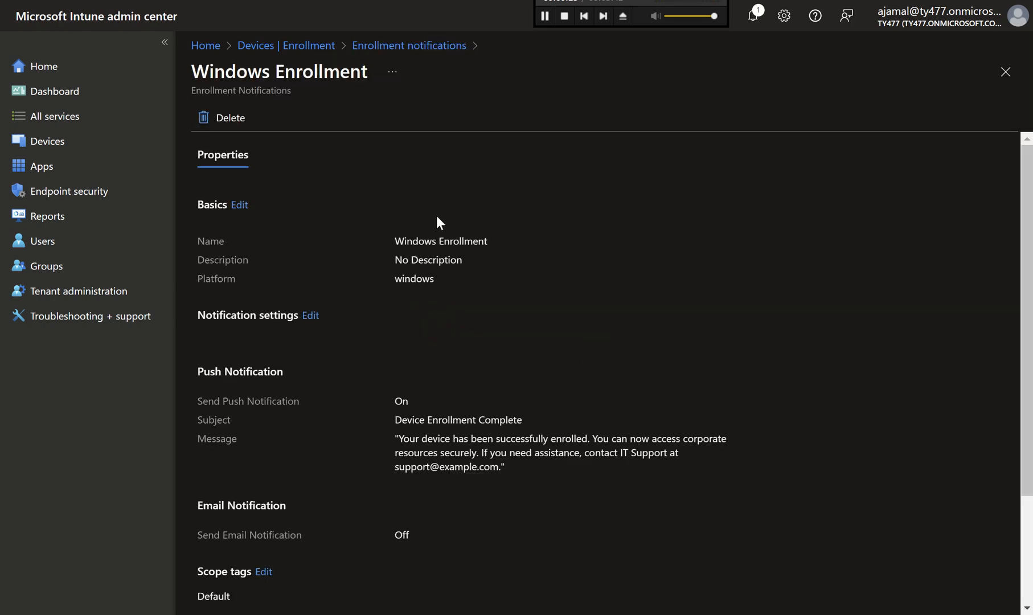
scroll(500, 207, "down", 3)
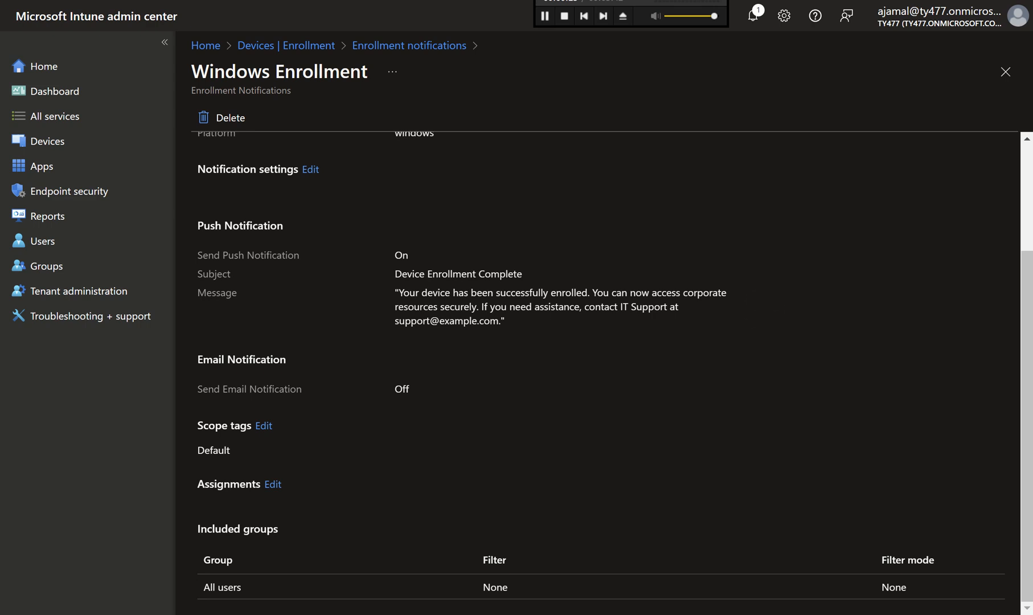